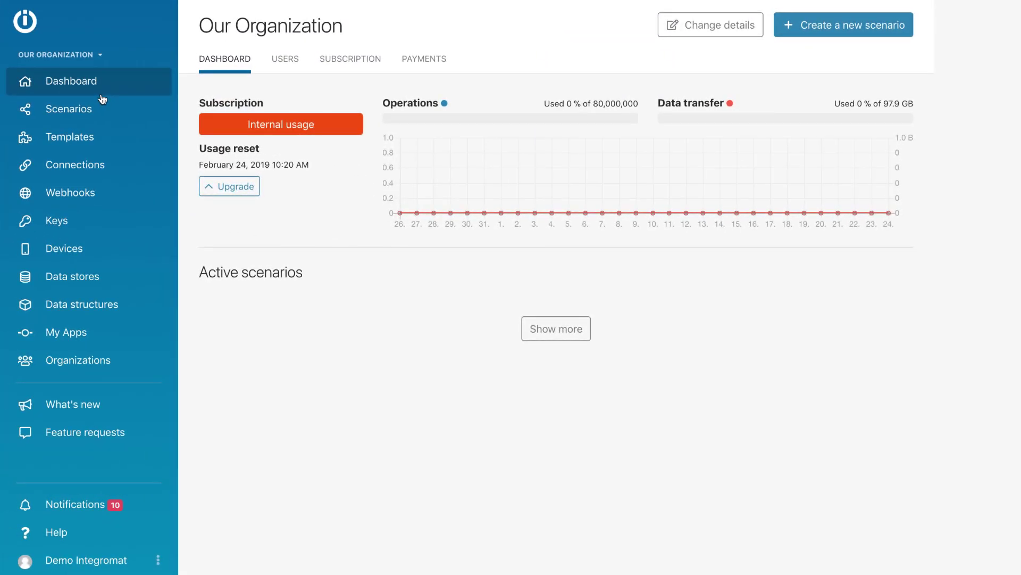
Step: Look over the existing scenarios and saved connections, then return to the organization dashboard
{"action": "left_click", "coordinate": [101, 114]}
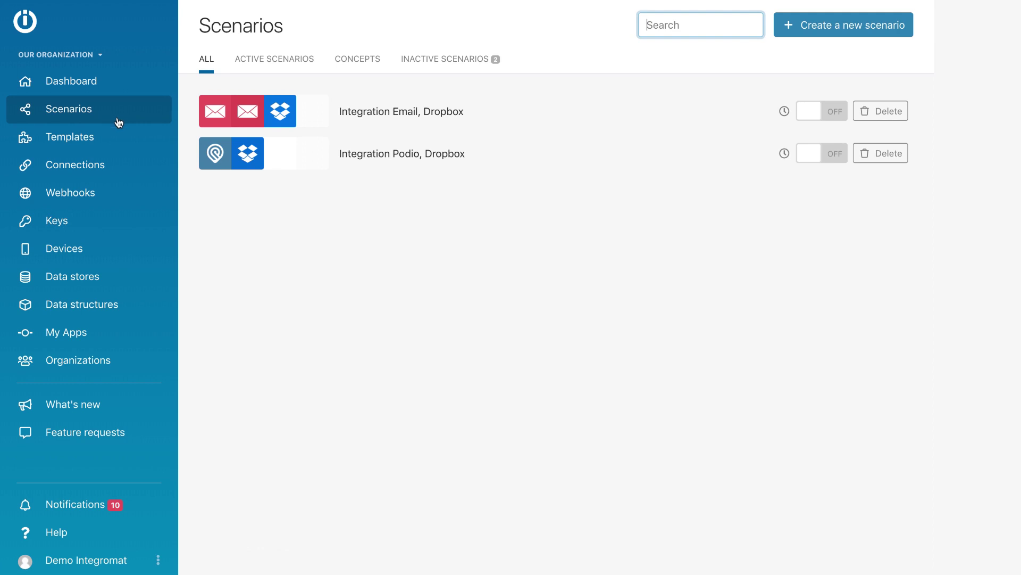
{"action": "left_click", "coordinate": [122, 168]}
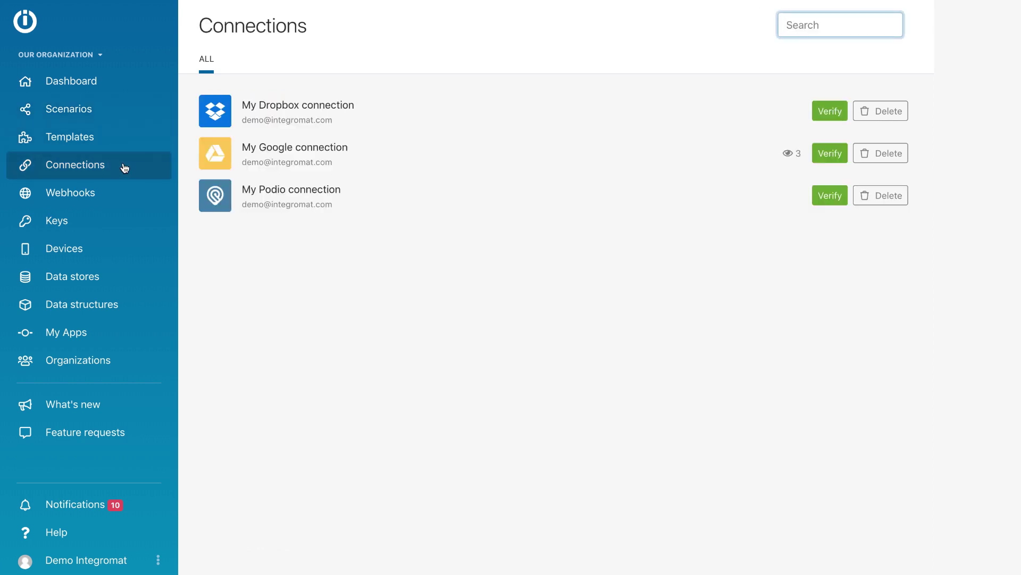
{"action": "left_click", "coordinate": [156, 89]}
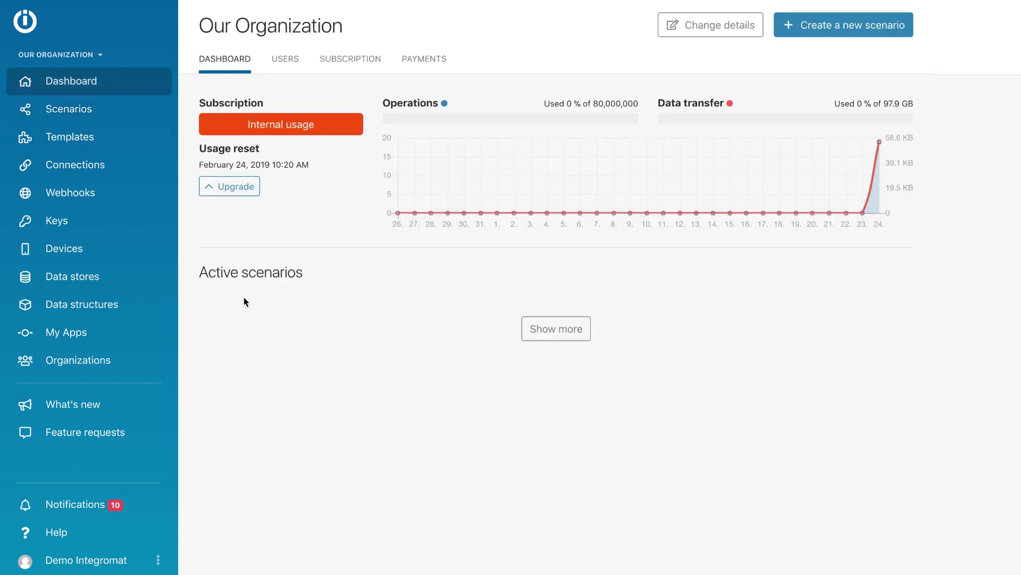
Step: Create a new scenario, choosing Email and Google Sheets as its services
{"action": "left_click", "coordinate": [850, 34]}
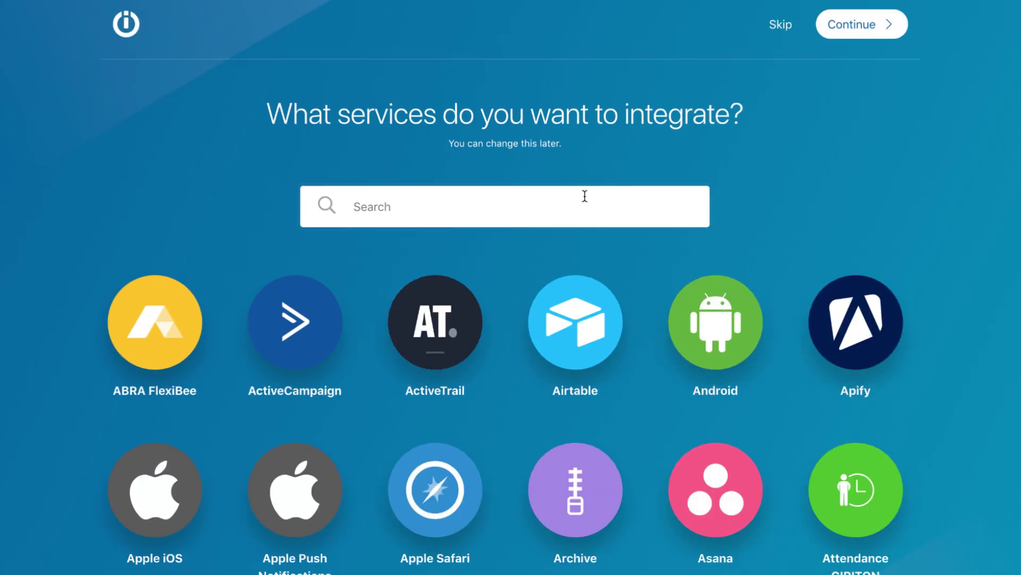
{"action": "type", "text": "Email"}
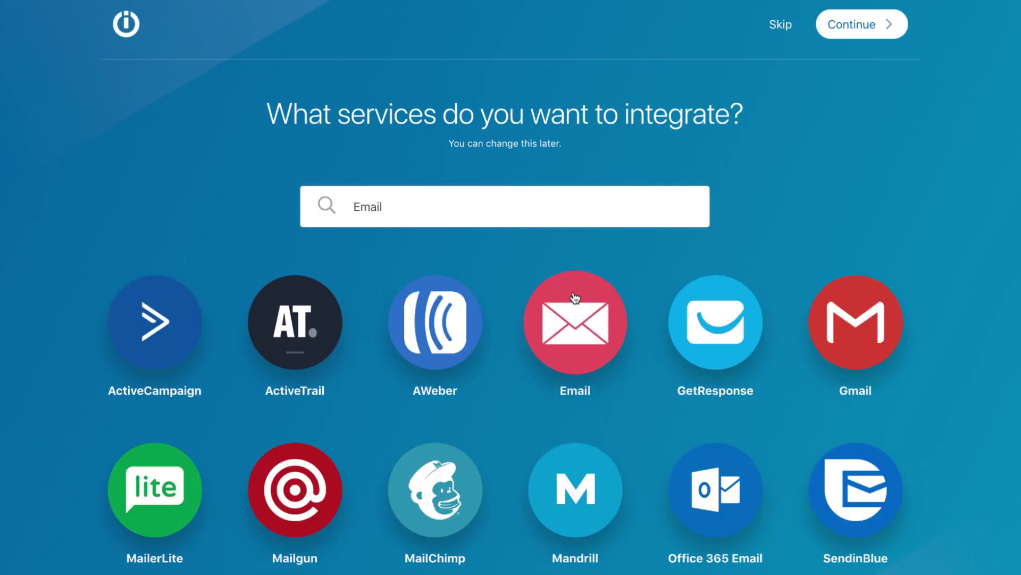
{"action": "left_click", "coordinate": [572, 303]}
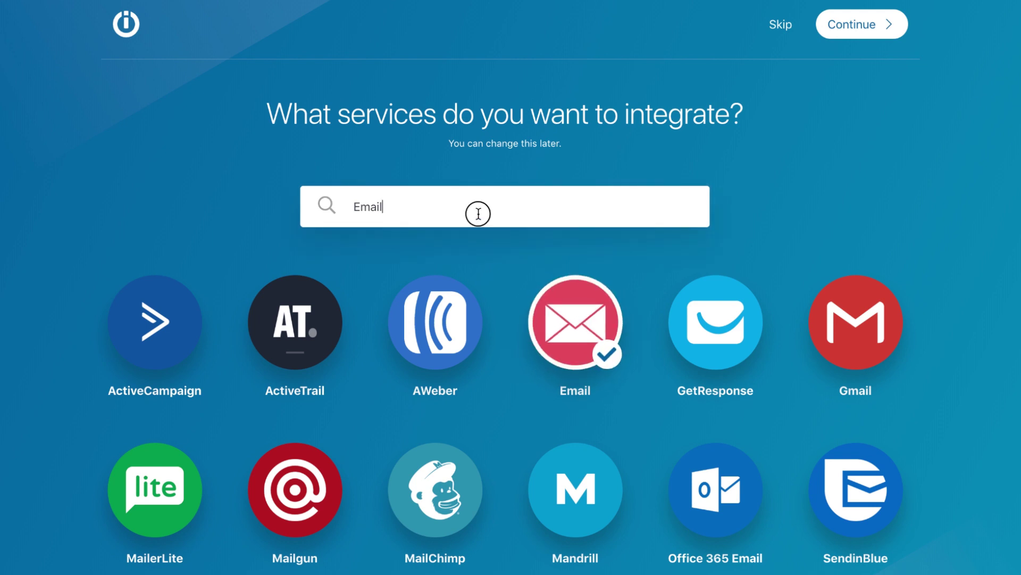
{"action": "double_click", "coordinate": [374, 200]}
{"action": "key", "text": "BackSpace"}
{"action": "type", "text": "go"}
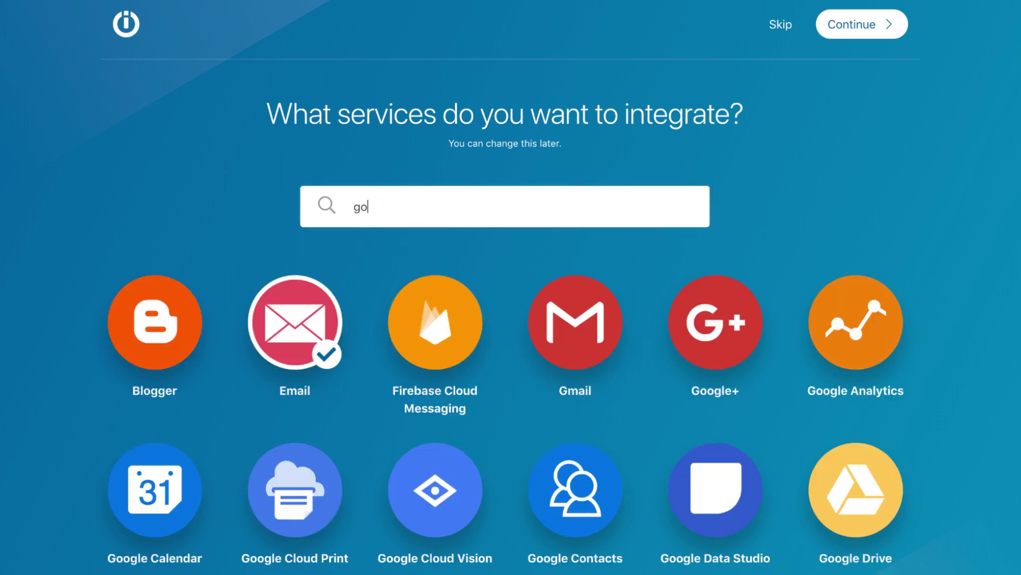
{"action": "type", "text": "ogle she"}
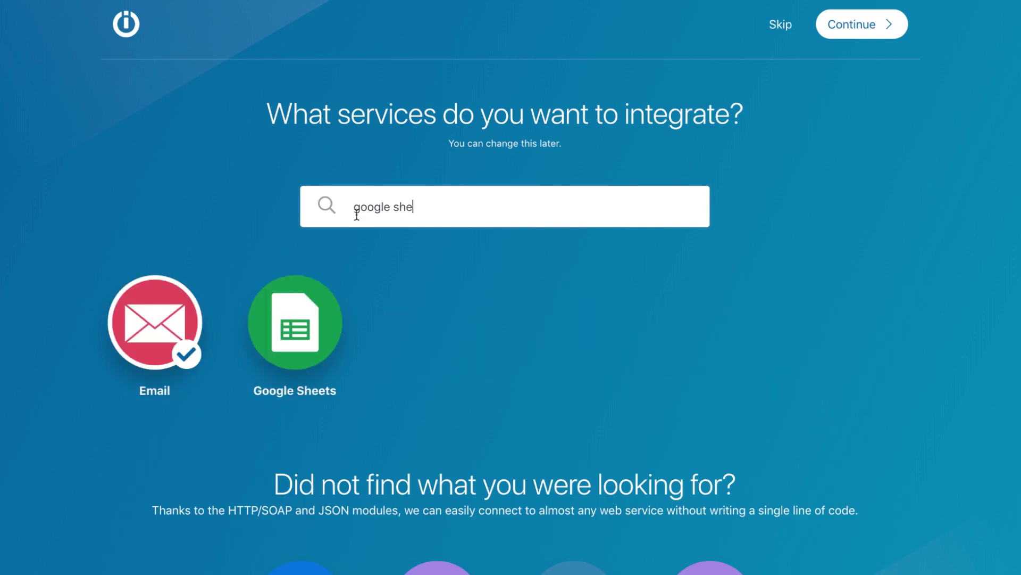
{"action": "left_click", "coordinate": [295, 322]}
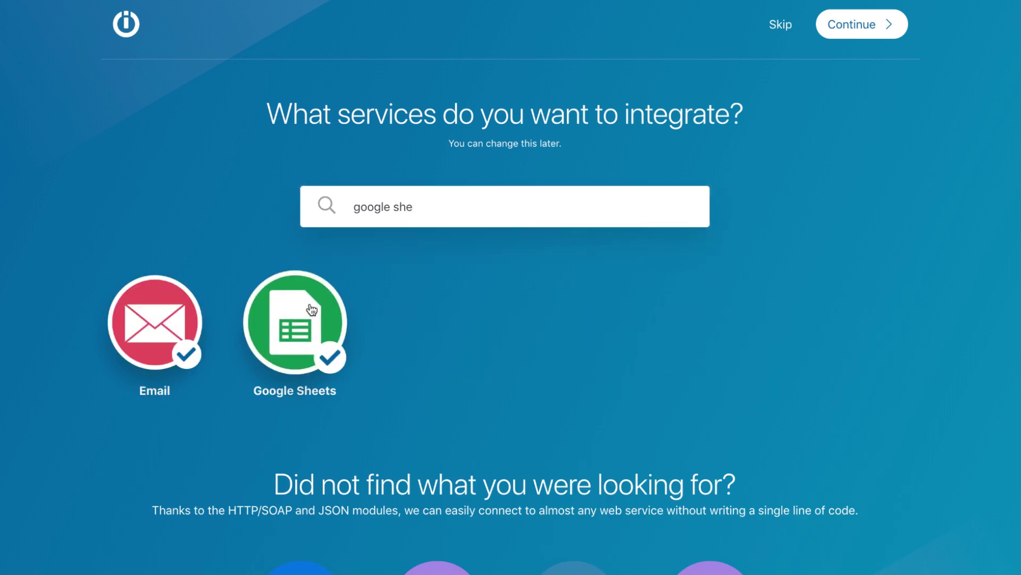
{"action": "left_click", "coordinate": [836, 34]}
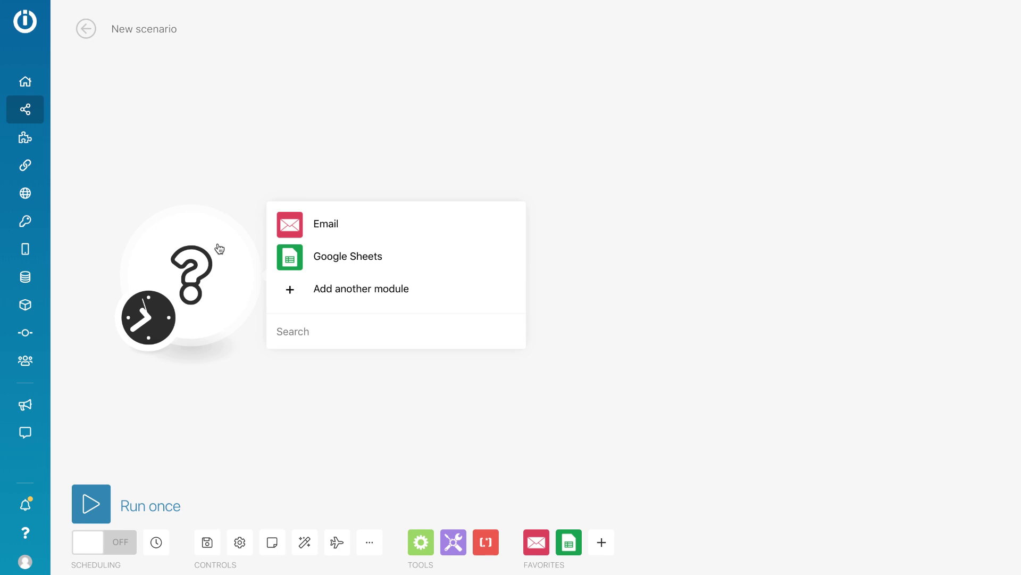
{"action": "left_click", "coordinate": [338, 224]}
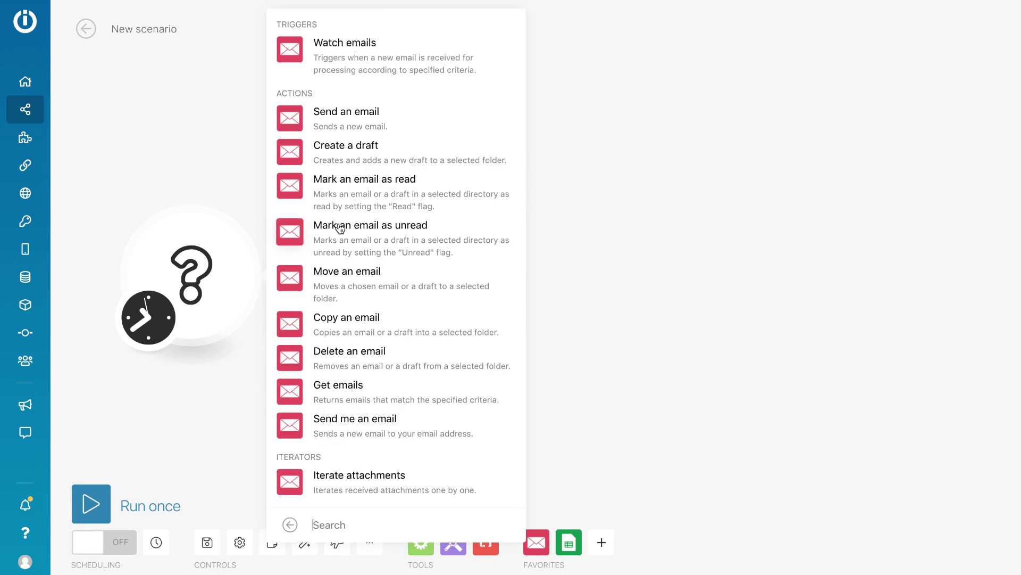
{"action": "left_click", "coordinate": [407, 64]}
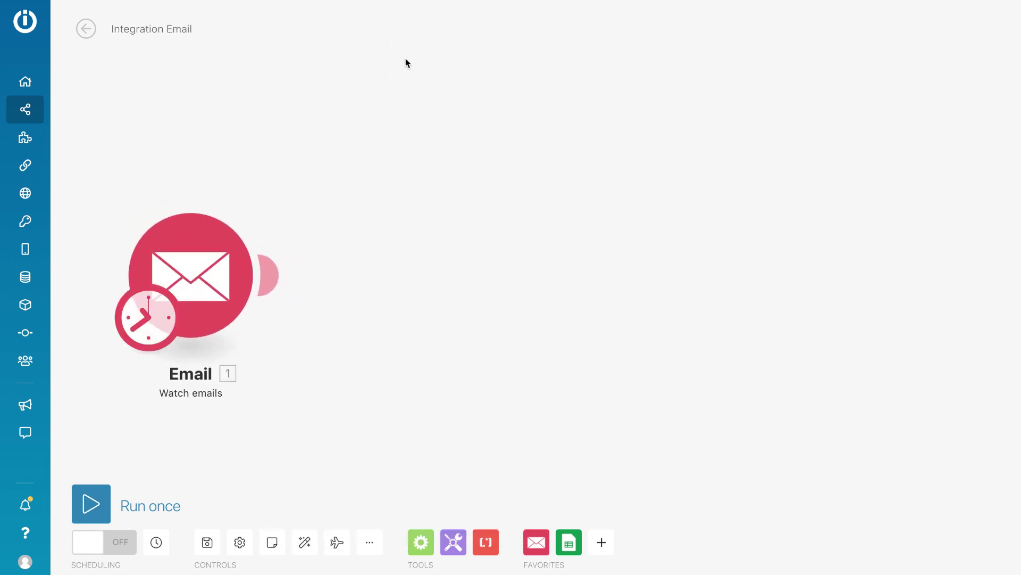
{"action": "right_click", "coordinate": [215, 260]}
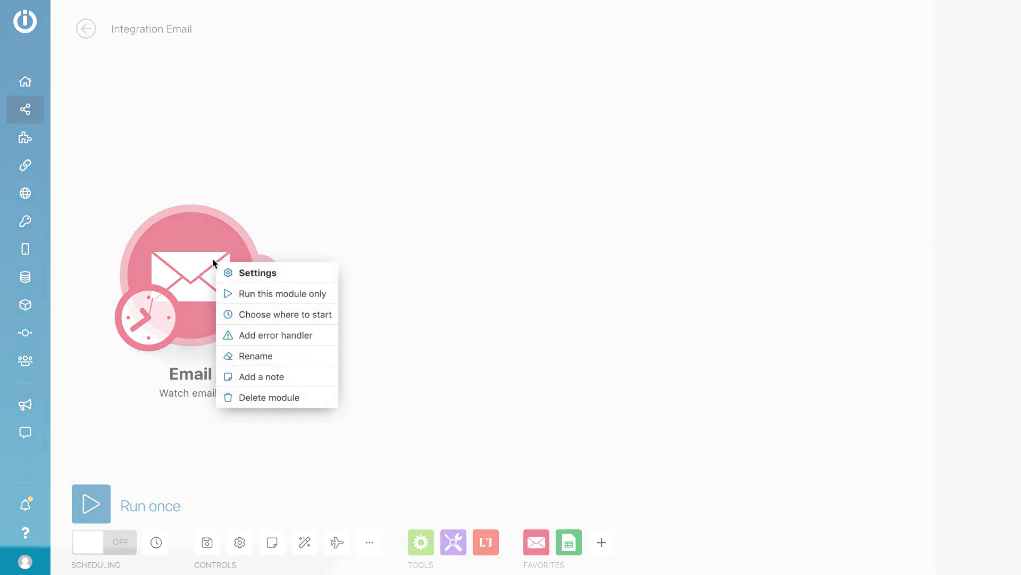
{"action": "left_click", "coordinate": [239, 274]}
{"action": "left_click", "coordinate": [496, 130]}
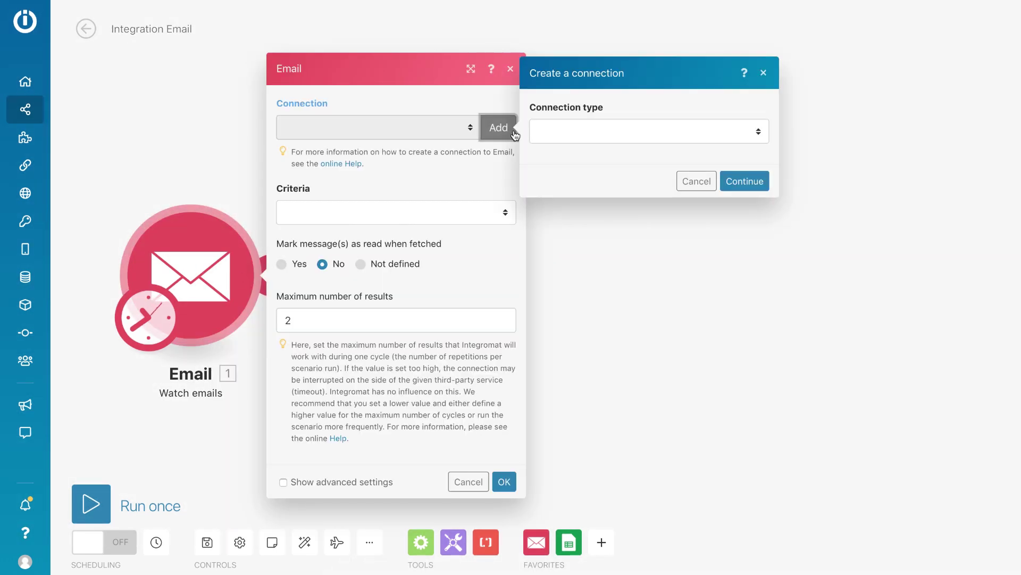
{"action": "left_click", "coordinate": [764, 135]}
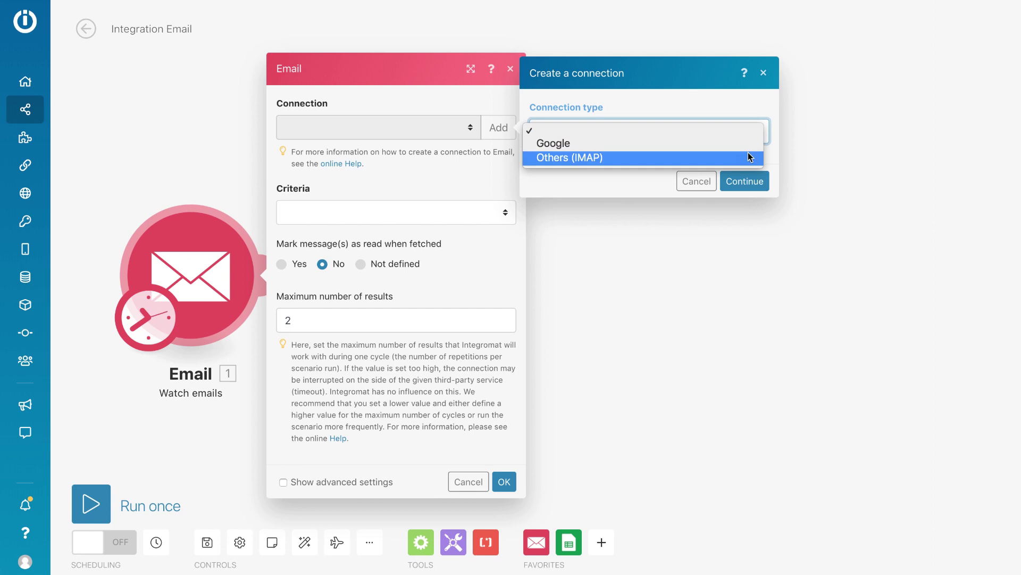
{"action": "left_click", "coordinate": [748, 144]}
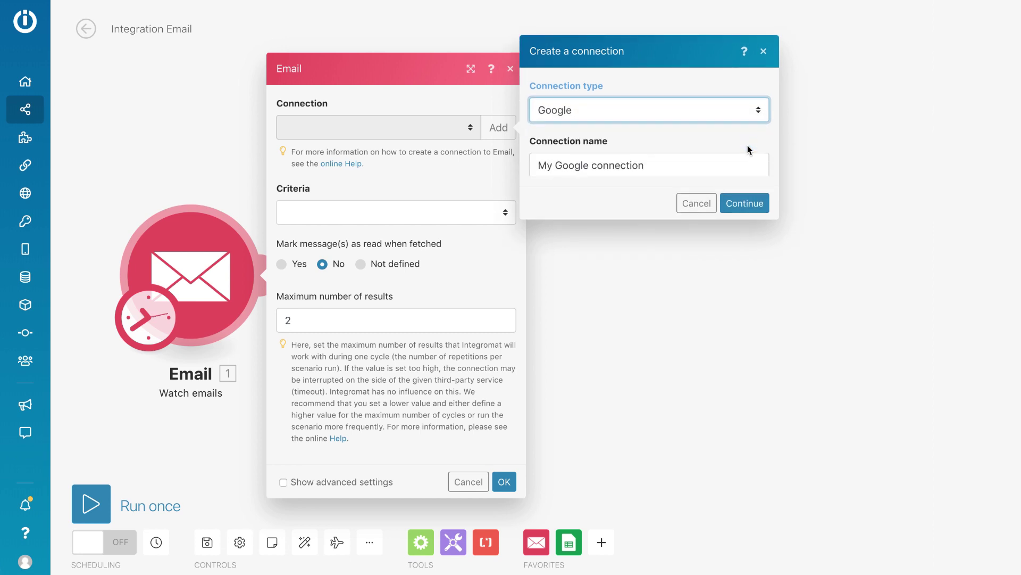
{"action": "left_click", "coordinate": [746, 209]}
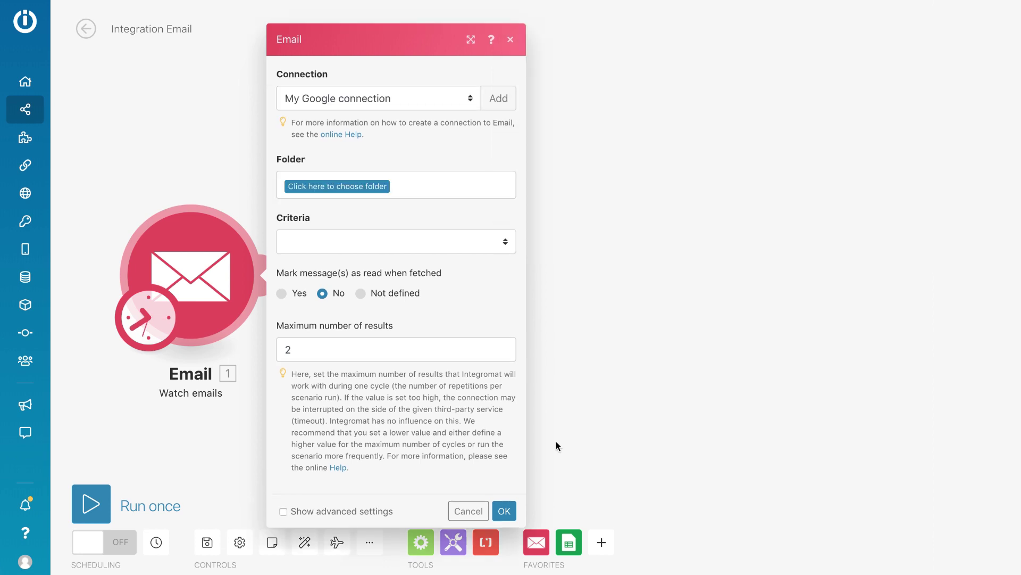
Step: Watch all emails in Follow-Up Emails, starting from the 'Let's Get Started!' email
{"action": "left_click", "coordinate": [380, 190]}
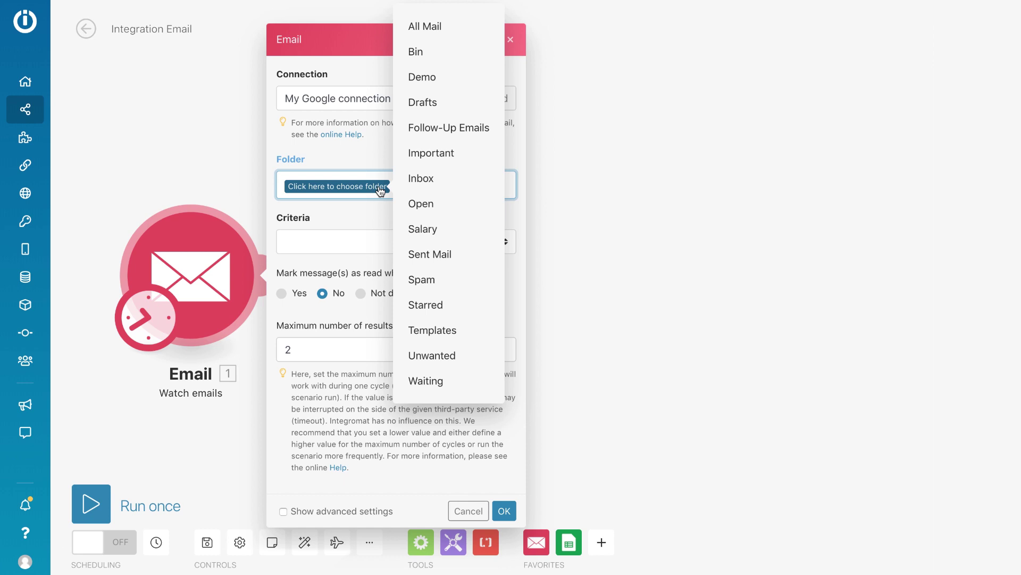
{"action": "left_click", "coordinate": [433, 136]}
{"action": "left_click", "coordinate": [508, 243]}
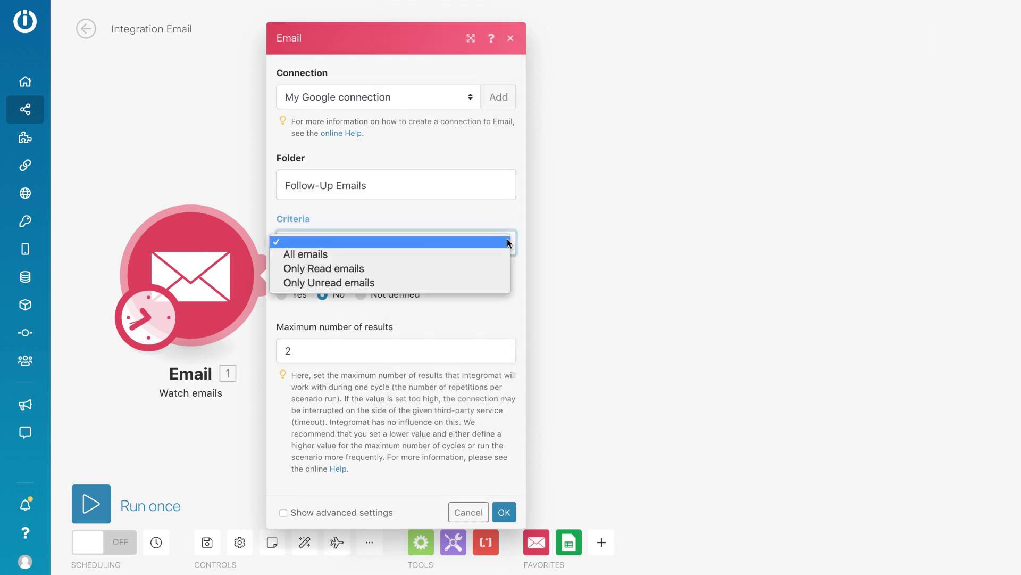
{"action": "left_click", "coordinate": [505, 254]}
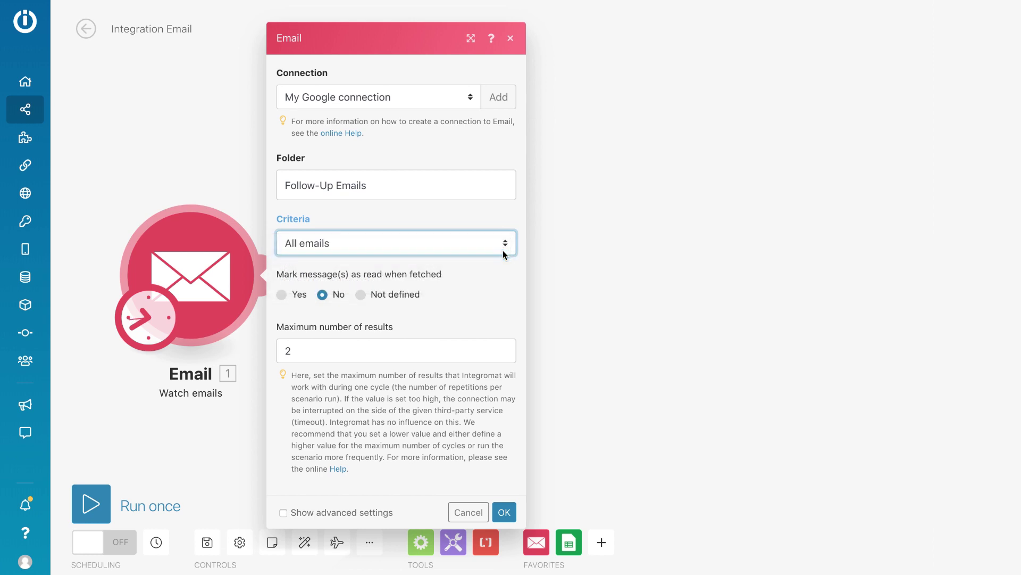
{"action": "left_click", "coordinate": [503, 512]}
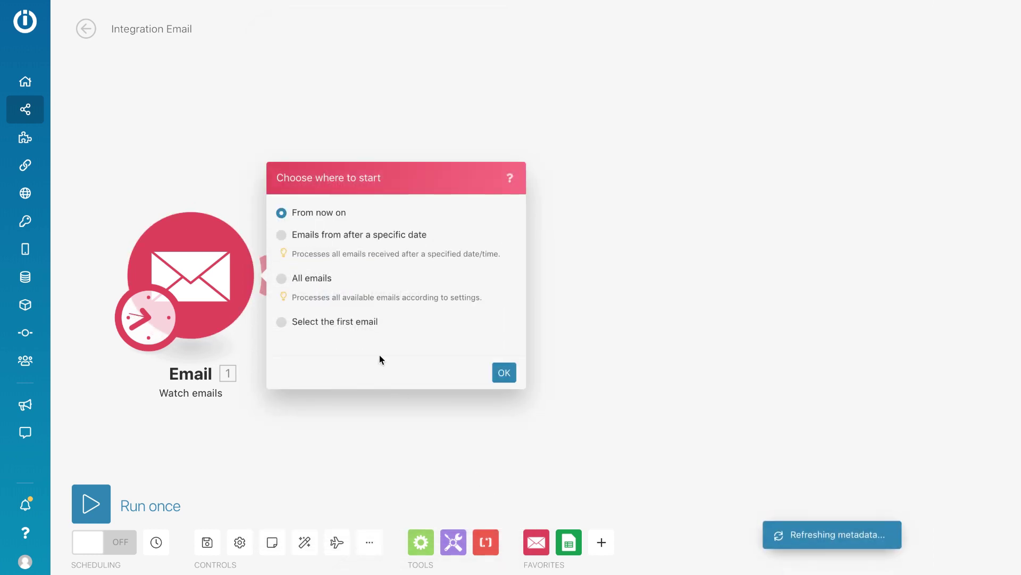
{"action": "left_click", "coordinate": [369, 324]}
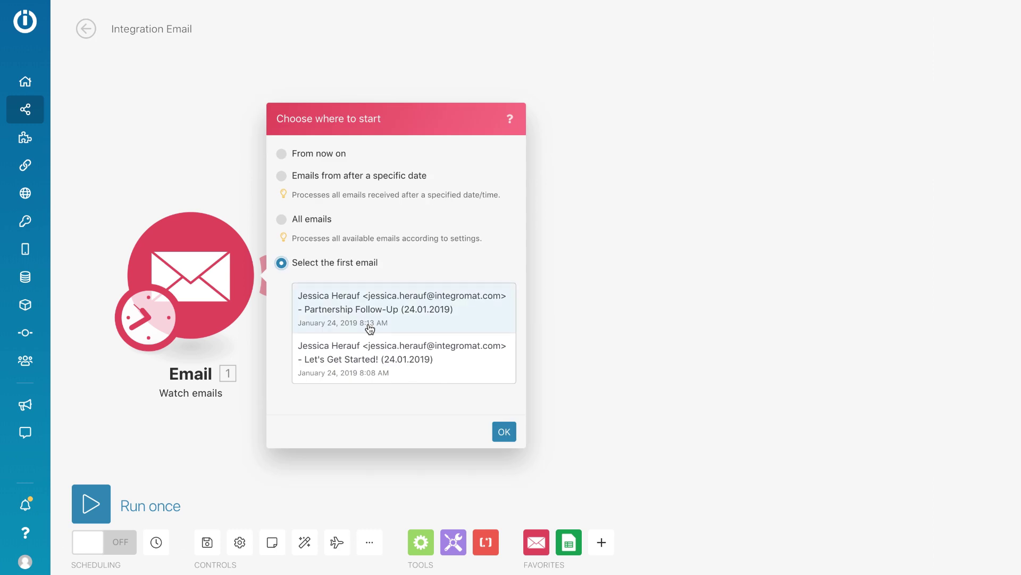
{"action": "left_click", "coordinate": [364, 369]}
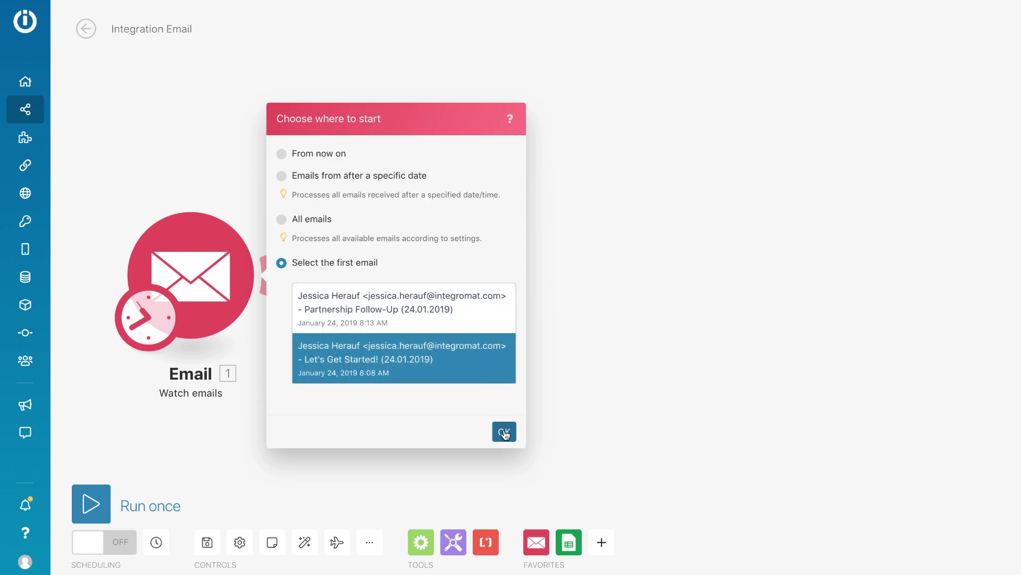
{"action": "left_click", "coordinate": [505, 434]}
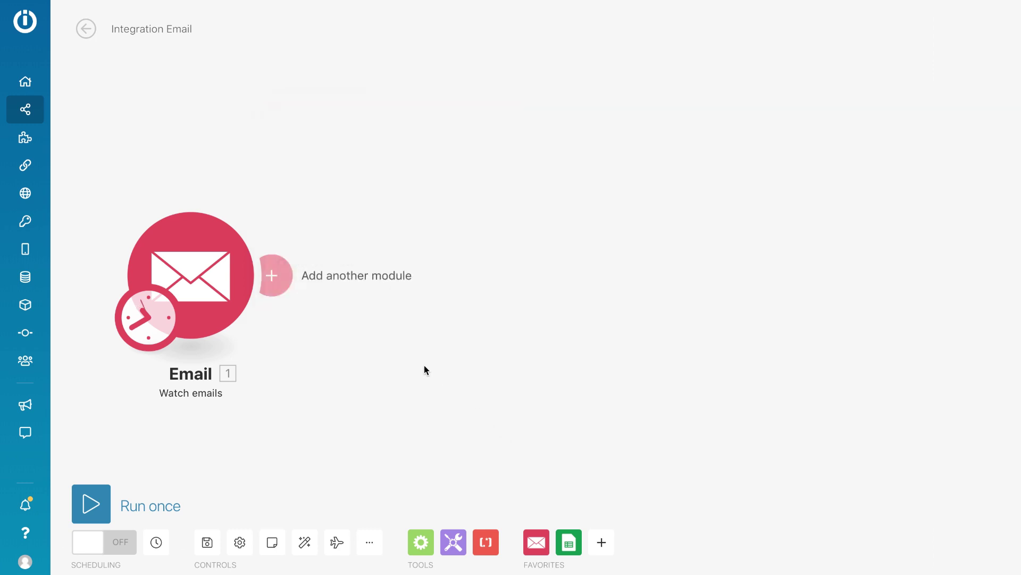
Step: Add a Google Sheets Add a row module after the Email trigger
{"action": "left_click", "coordinate": [270, 275]}
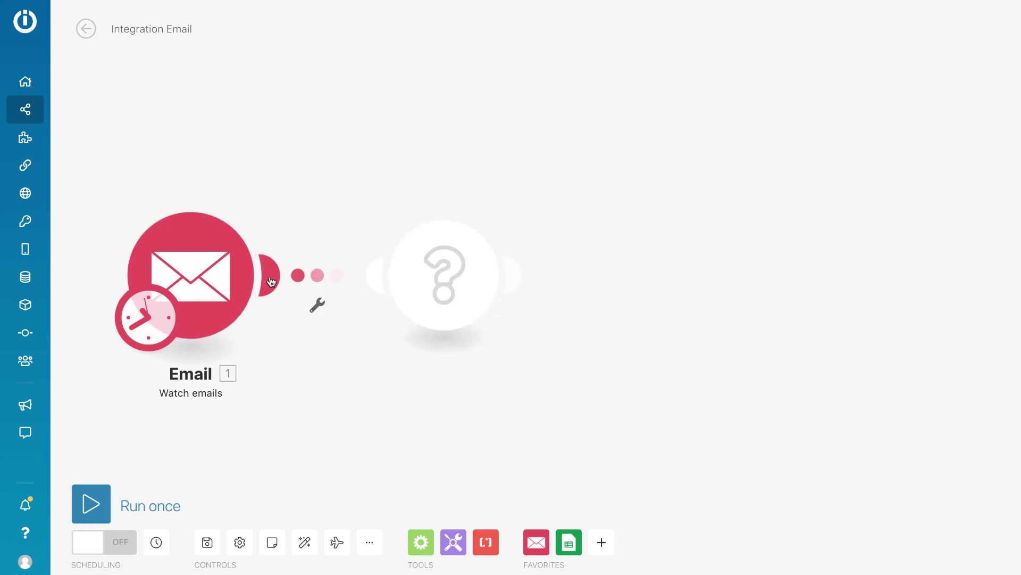
{"action": "left_click", "coordinate": [579, 260]}
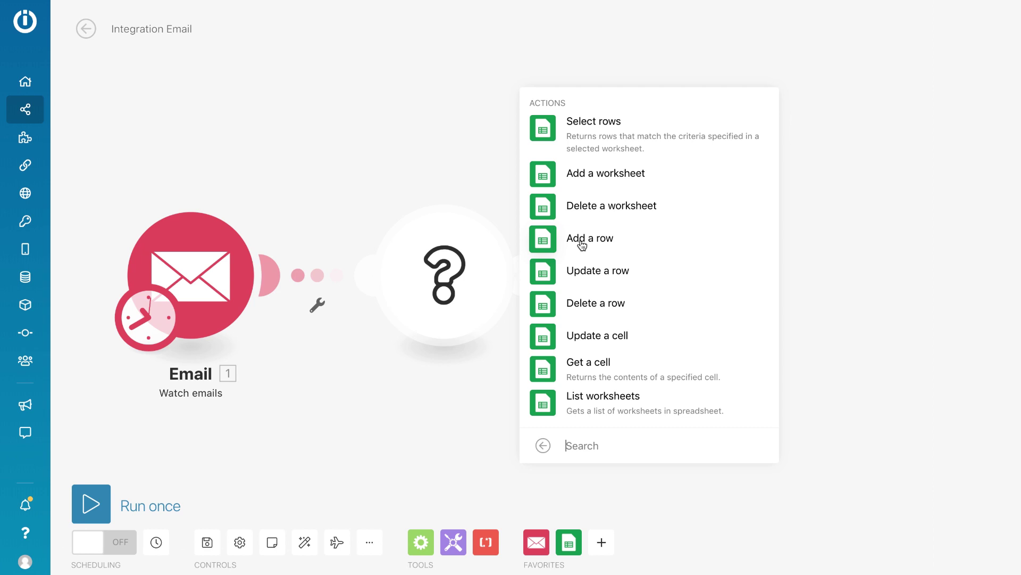
{"action": "left_click", "coordinate": [582, 245]}
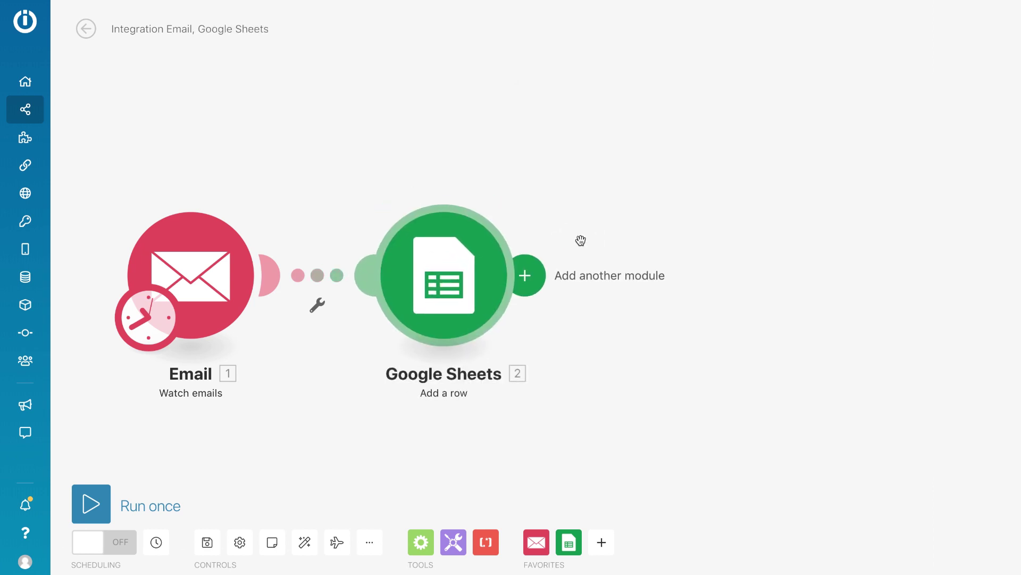
{"action": "right_click", "coordinate": [461, 277]}
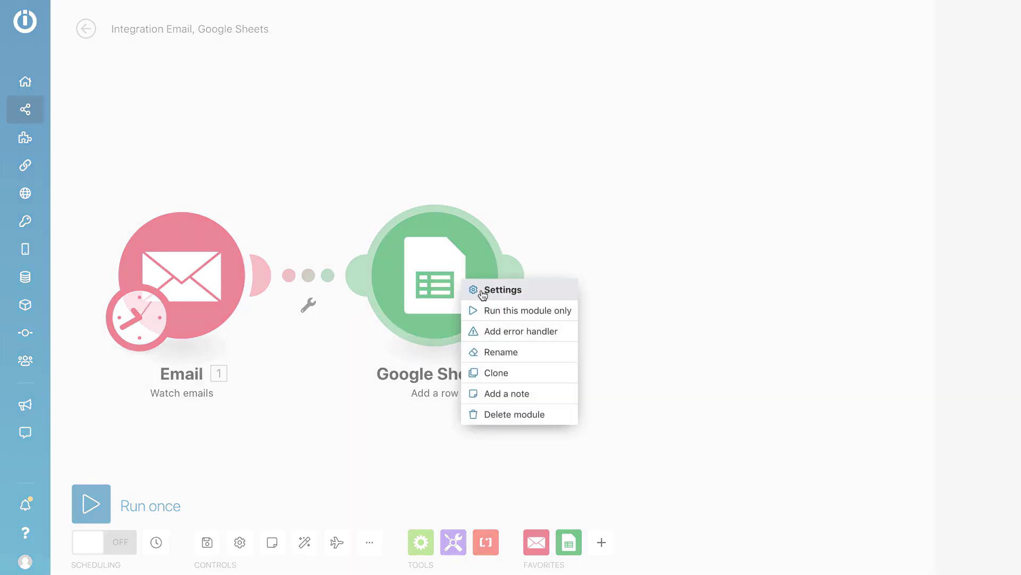
{"action": "left_click", "coordinate": [489, 292]}
Step: Connect it via My Google to the New Emails spreadsheet, worksheet 2019
{"action": "left_click", "coordinate": [739, 271]}
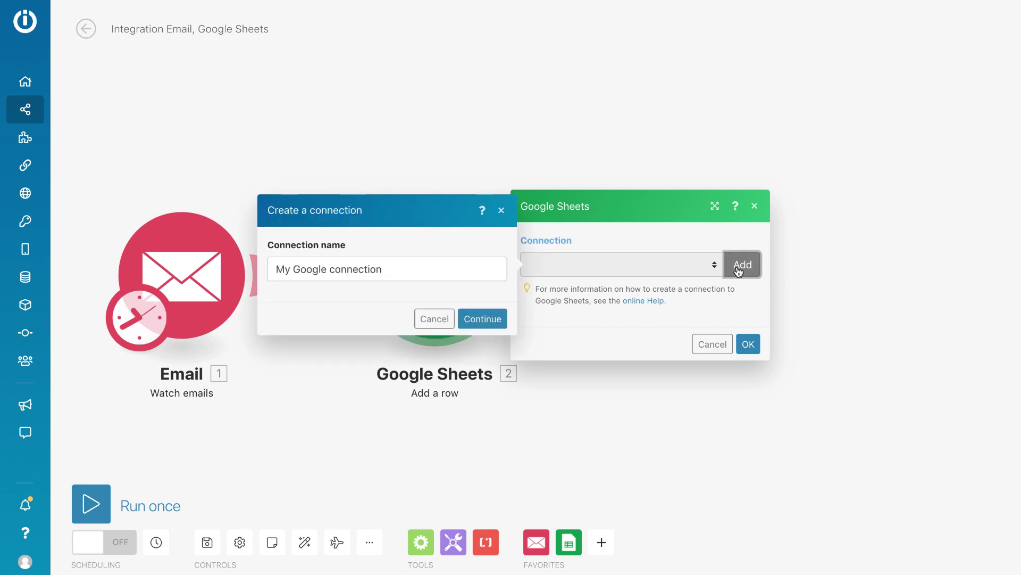
{"action": "left_click", "coordinate": [469, 320]}
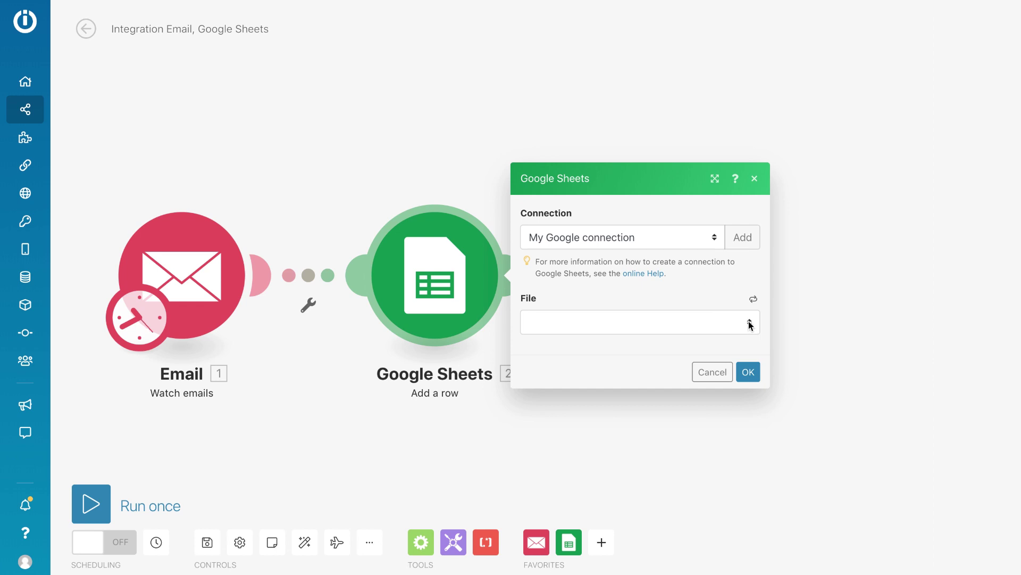
{"action": "left_click", "coordinate": [750, 325]}
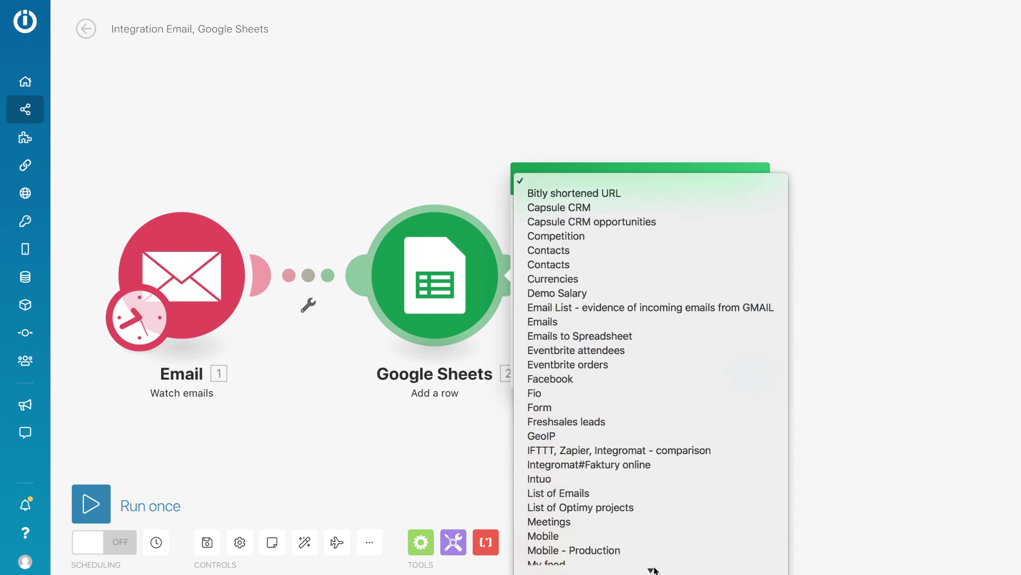
{"action": "left_click", "coordinate": [650, 408]}
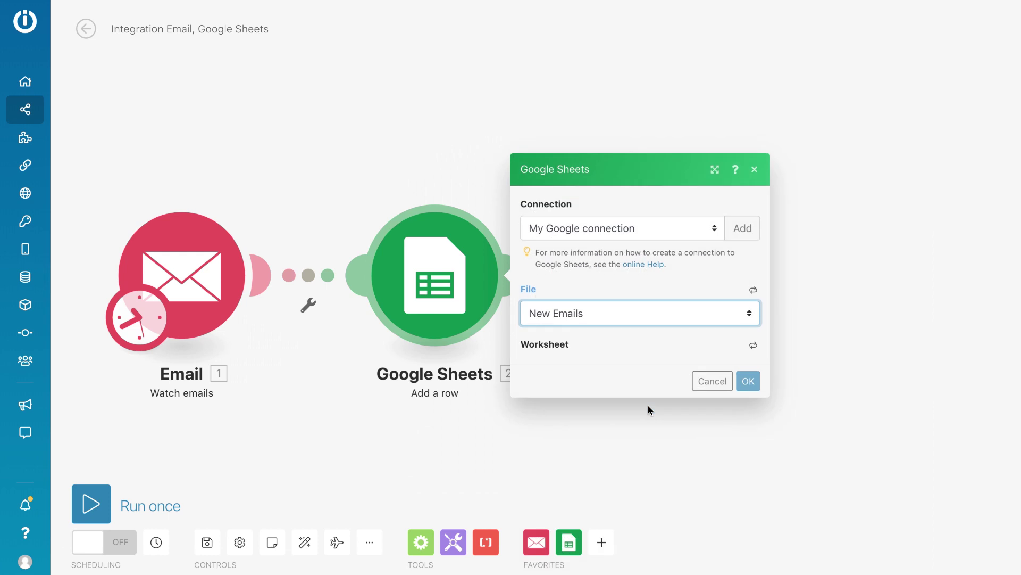
{"action": "left_click", "coordinate": [750, 335]}
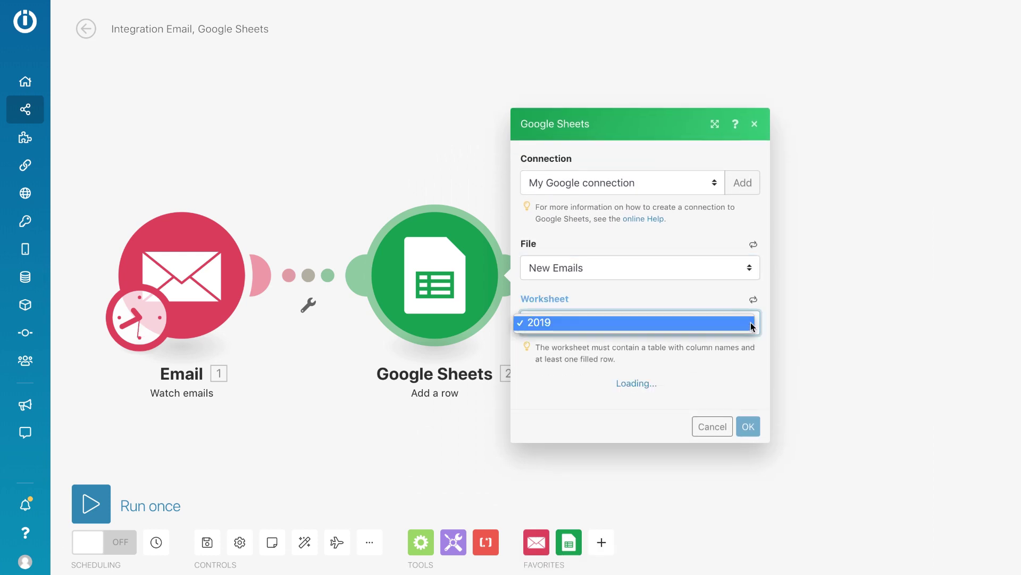
{"action": "left_click", "coordinate": [753, 326]}
{"action": "left_click", "coordinate": [733, 316]}
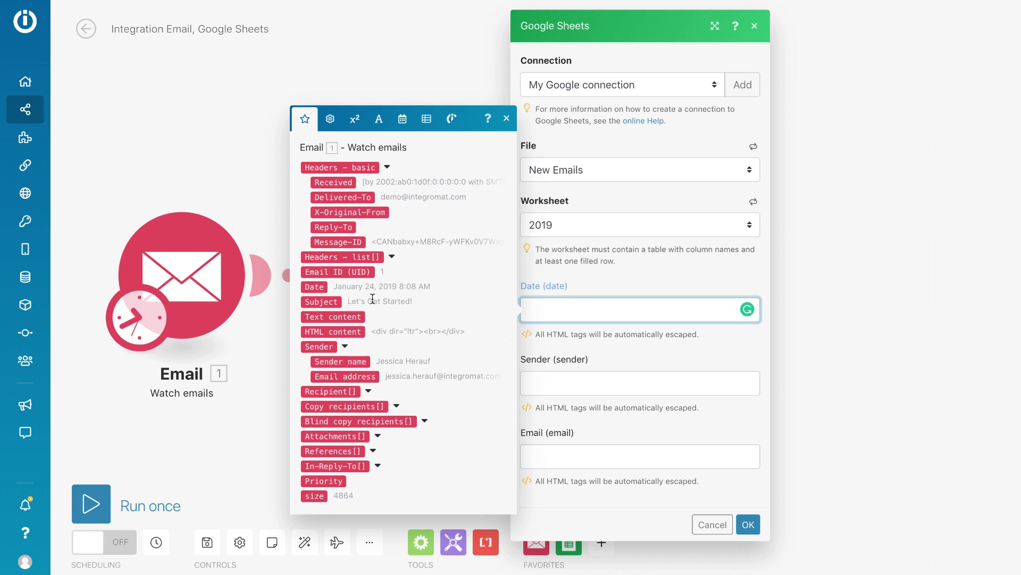
Step: Map Date, Sender: Email address and Subject into the Date, Sender and Email columns, then save
{"action": "left_click", "coordinate": [314, 287]}
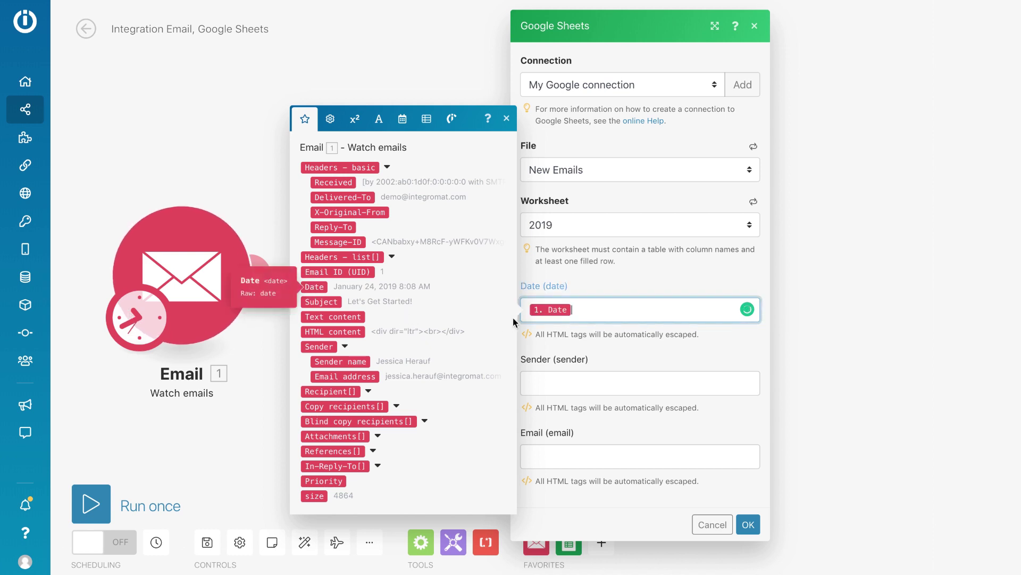
{"action": "left_click", "coordinate": [562, 374]}
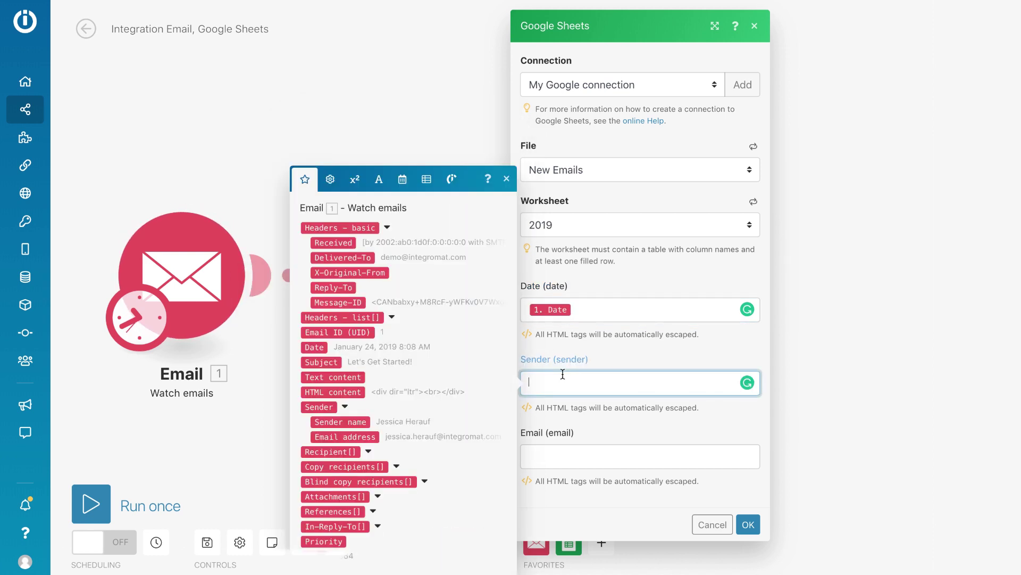
{"action": "left_click", "coordinate": [375, 434]}
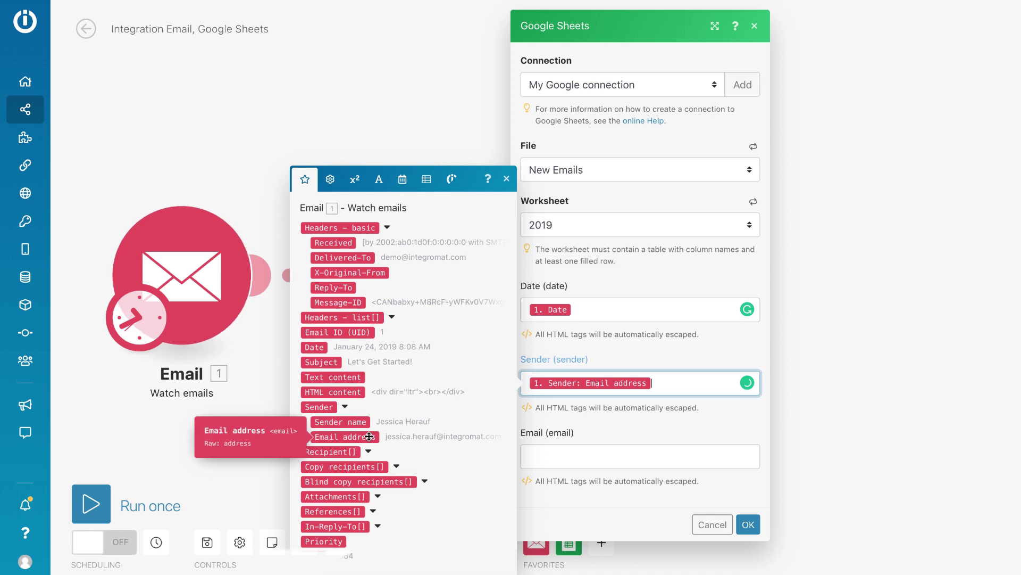
{"action": "left_click", "coordinate": [532, 460]}
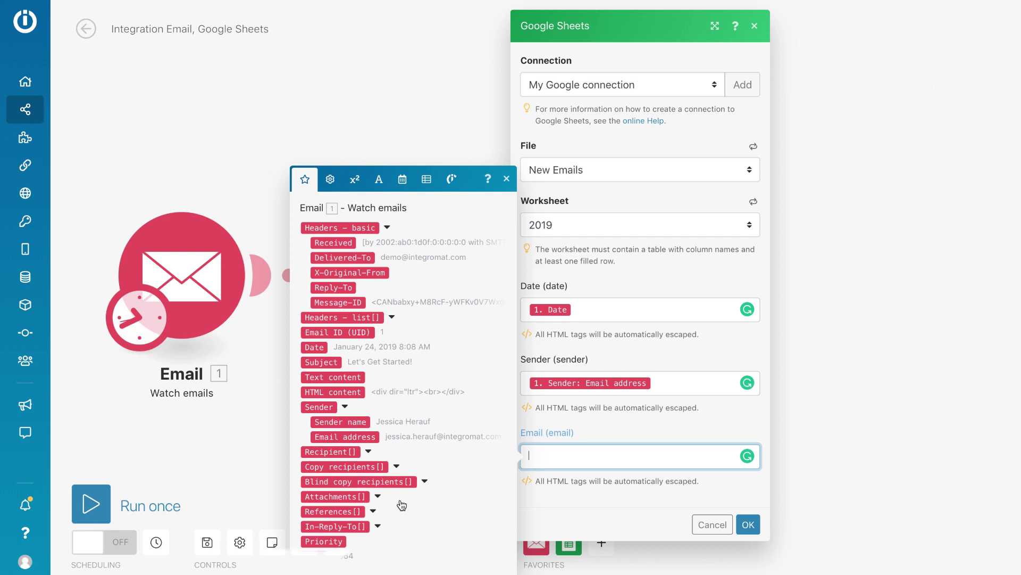
{"action": "left_click", "coordinate": [334, 362]}
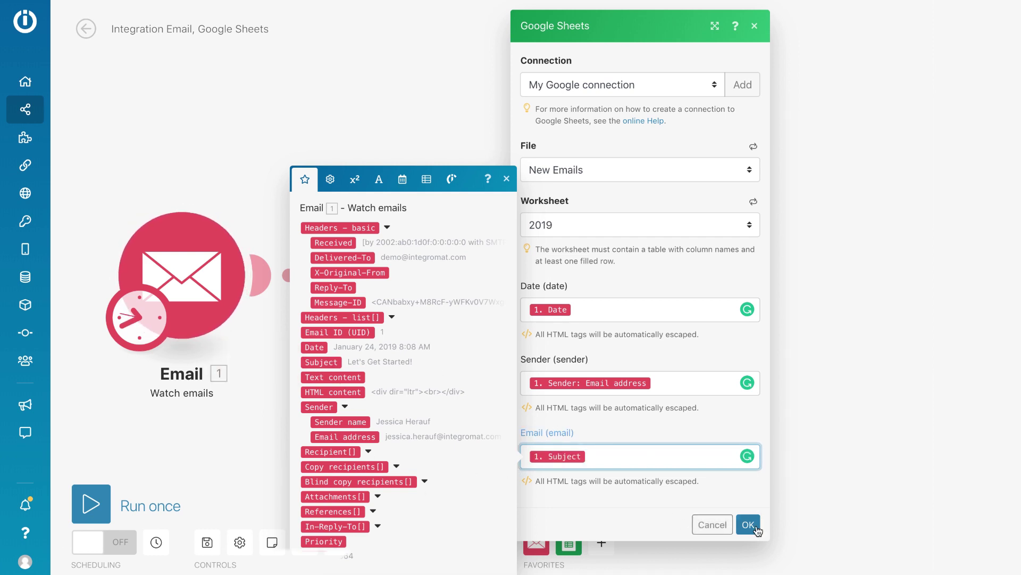
{"action": "left_click", "coordinate": [749, 524]}
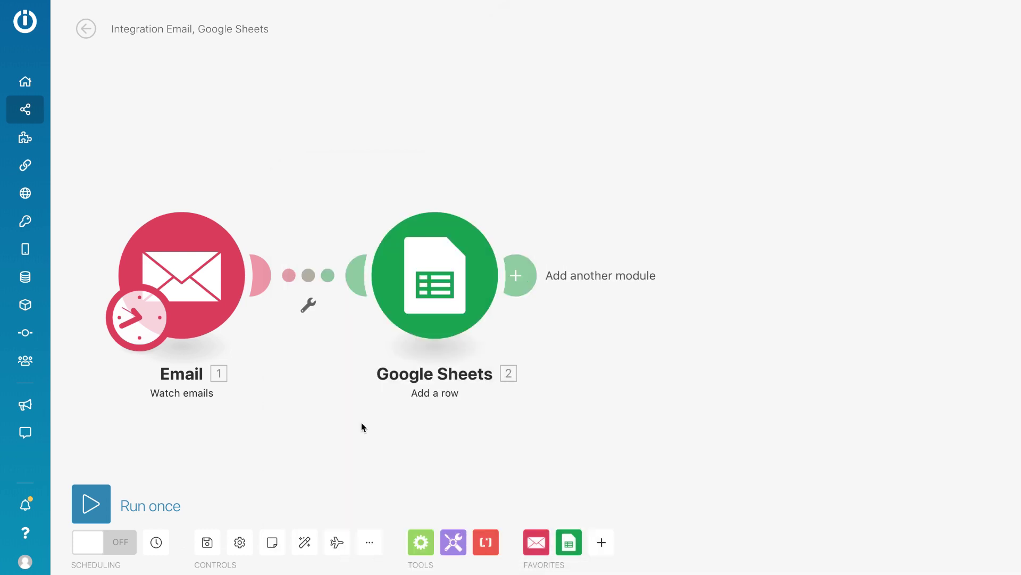
Step: Run the Email-to-Google Sheets scenario once and let both modules complete
{"action": "left_click", "coordinate": [91, 504]}
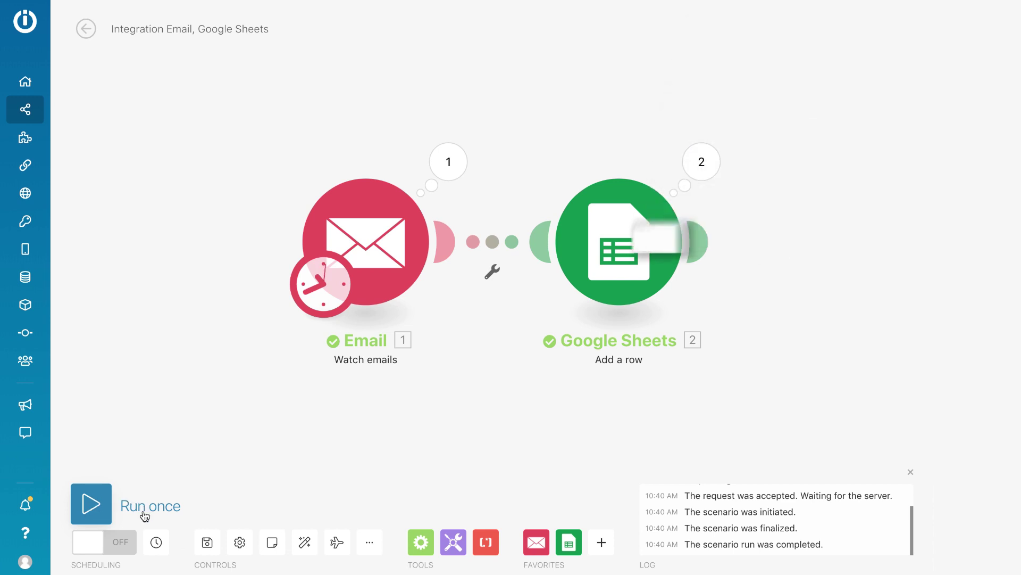
Step: Schedule the scenario to run at regular 15-minute intervals and activate it
{"action": "left_click", "coordinate": [105, 549]}
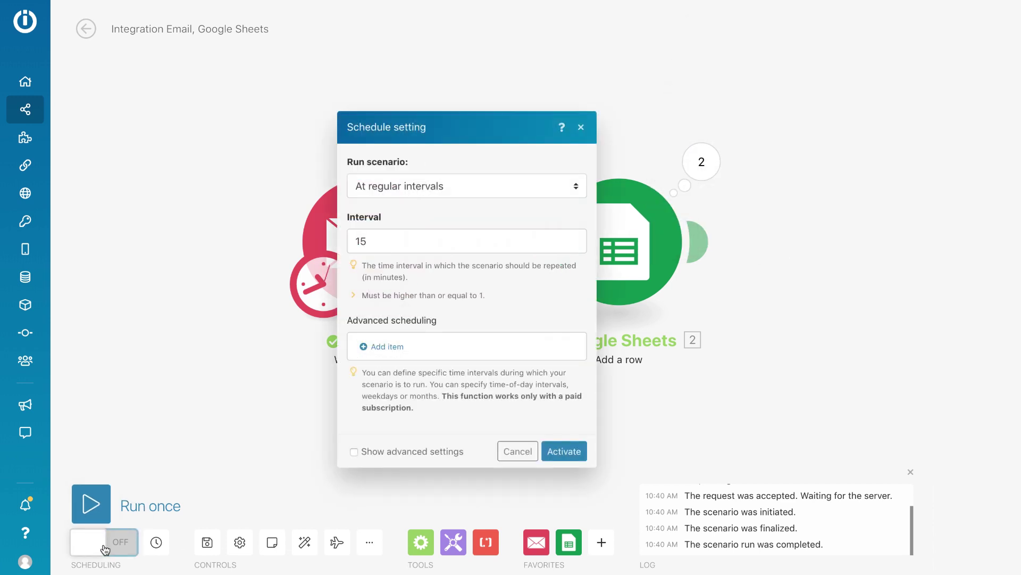
{"action": "left_click", "coordinate": [578, 192]}
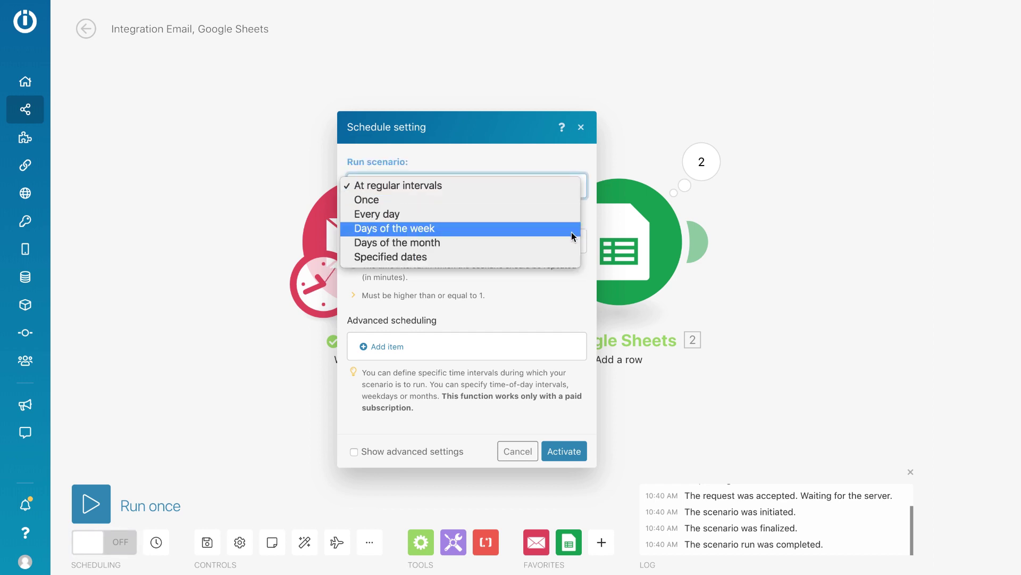
{"action": "left_click", "coordinate": [572, 186]}
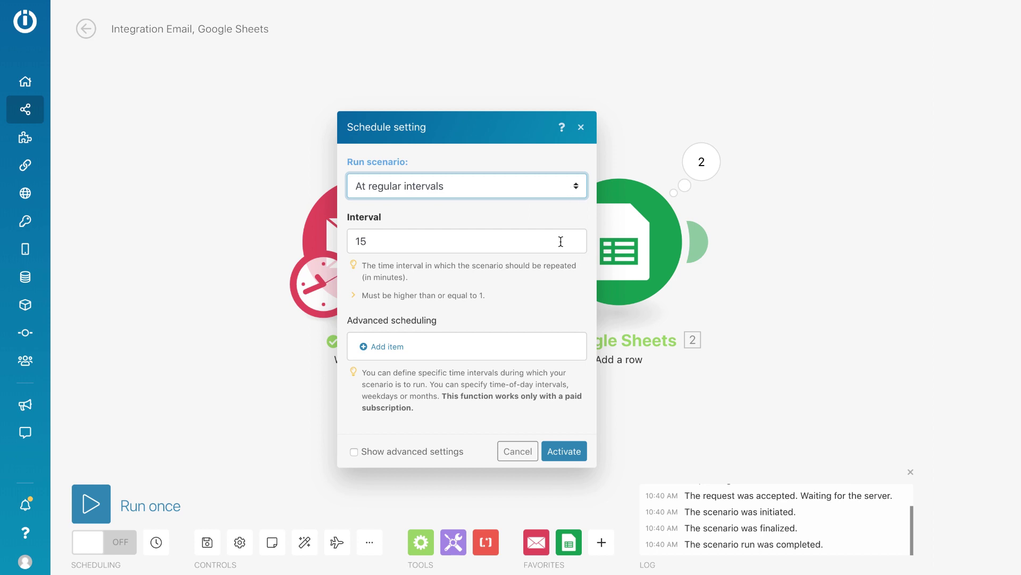
{"action": "left_click", "coordinate": [567, 451]}
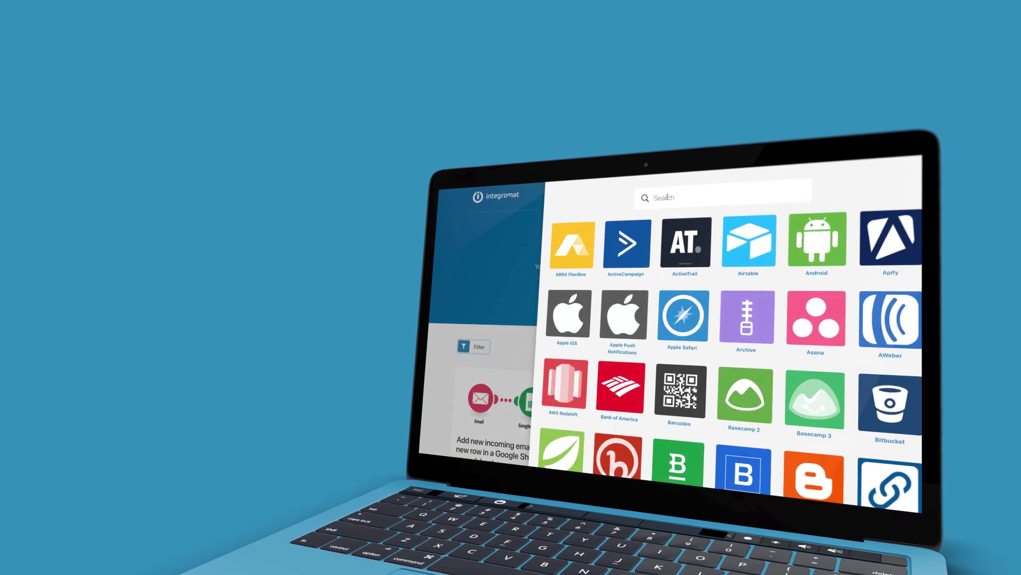
Step: Search 'email' and apply the Email app filter to the templates
{"action": "type", "text": "email"}
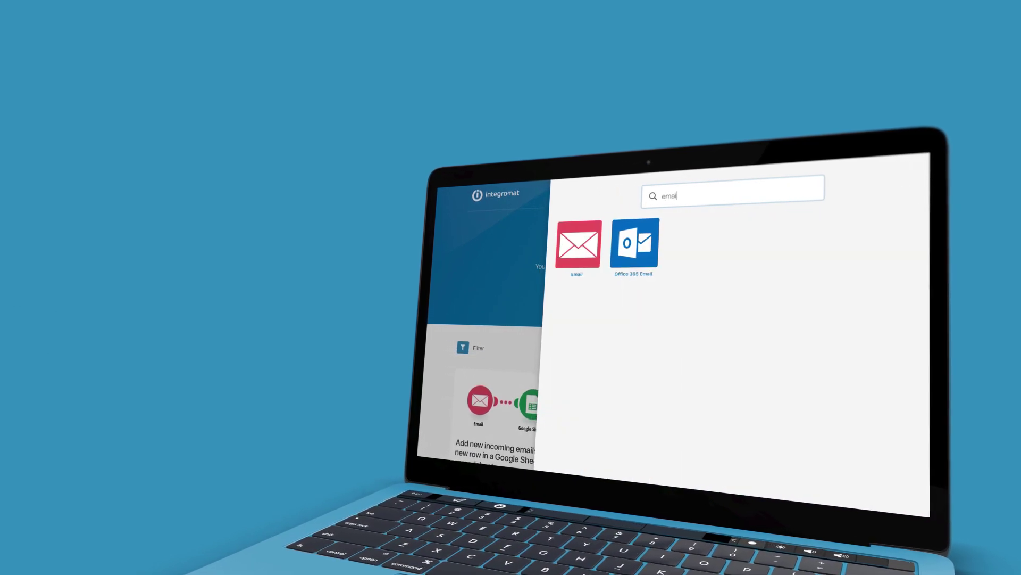
{"action": "left_click", "coordinate": [595, 228]}
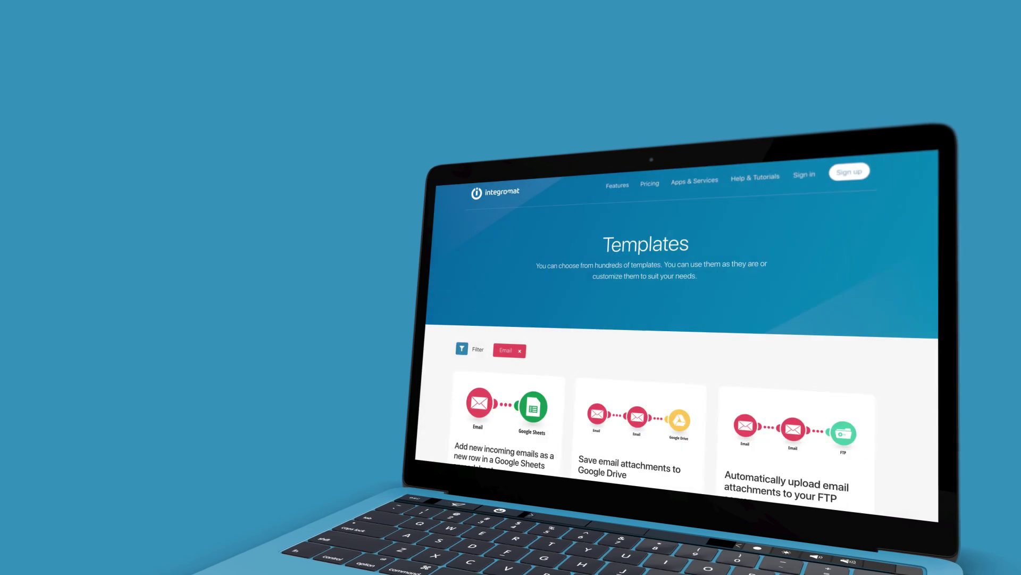